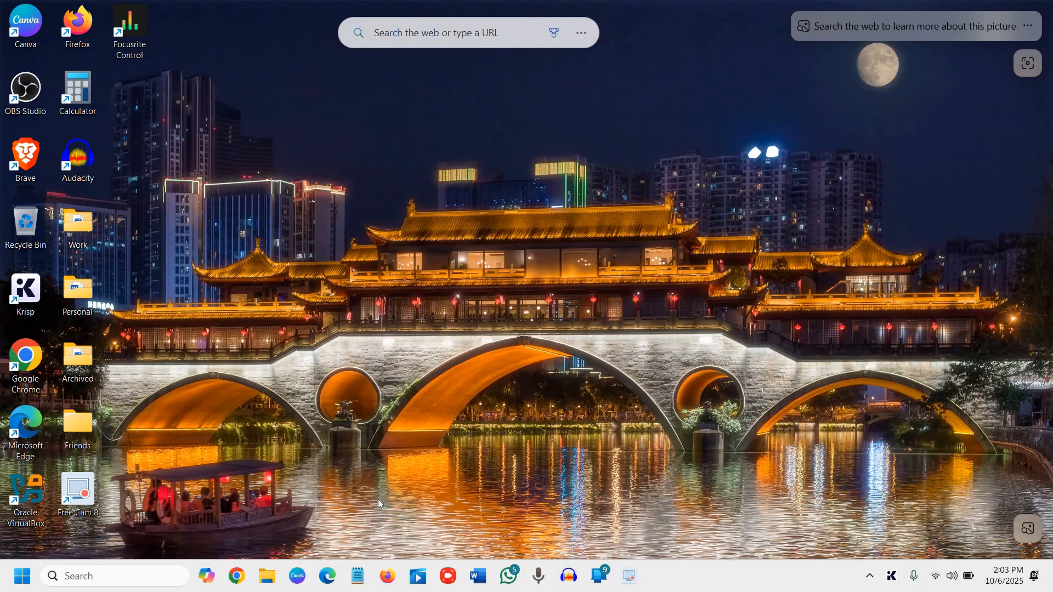
Open Disk Management in a maximized window and clear the volume selection
{"action": "right_click", "coordinate": [20, 580]}
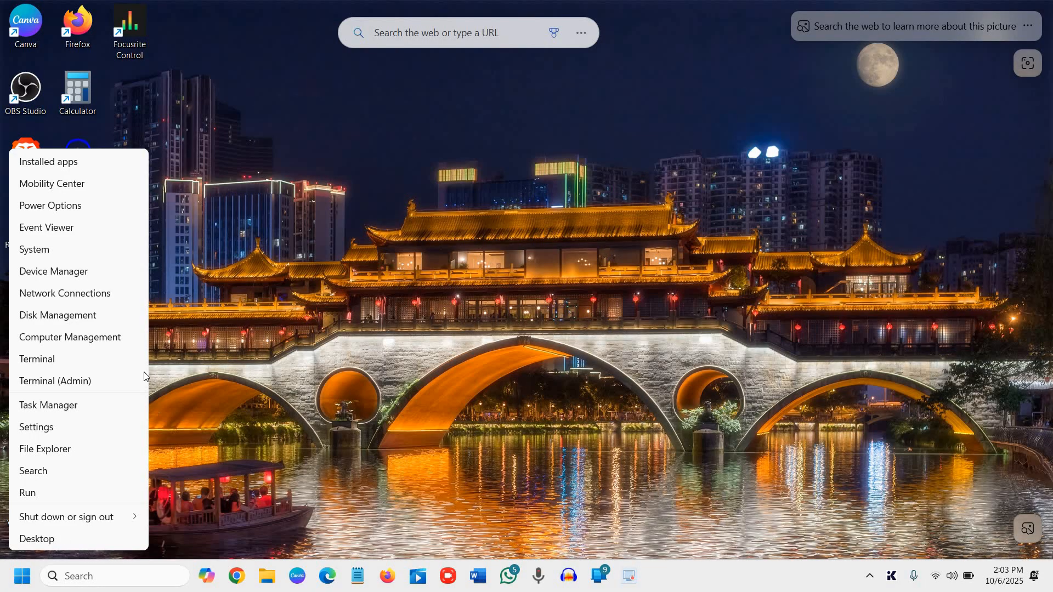
{"action": "left_click", "coordinate": [63, 320]}
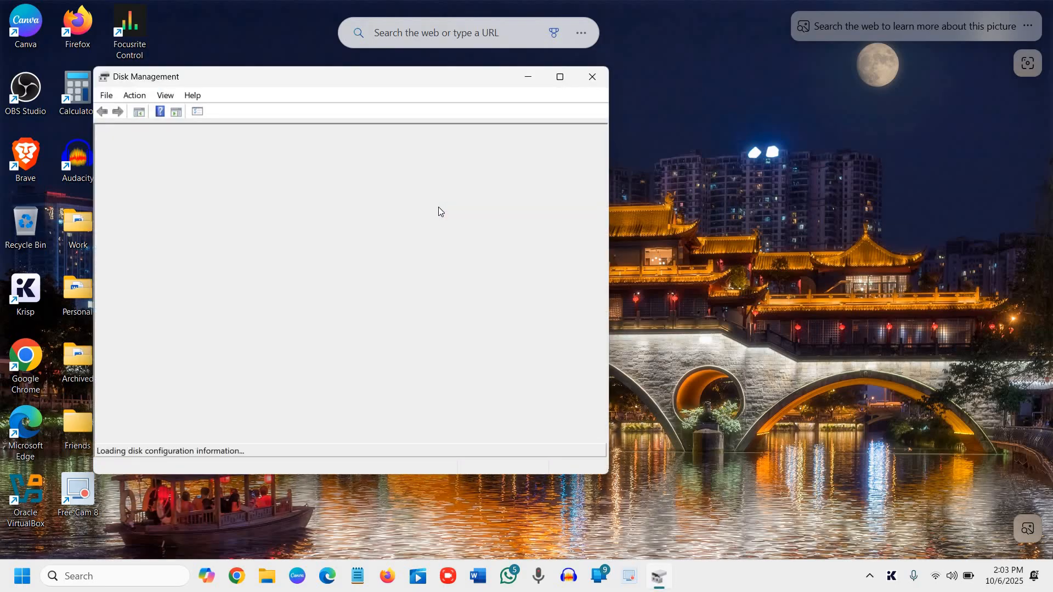
{"action": "left_click", "coordinate": [560, 78]}
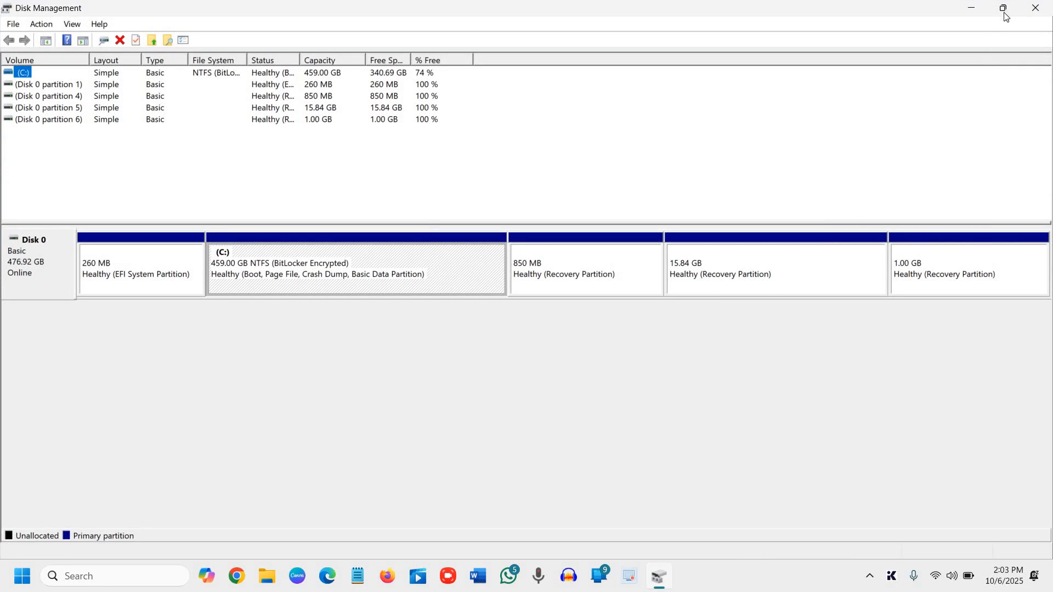
{"action": "mouse_move", "coordinate": [1001, 17]}
{"action": "left_click", "coordinate": [243, 193]}
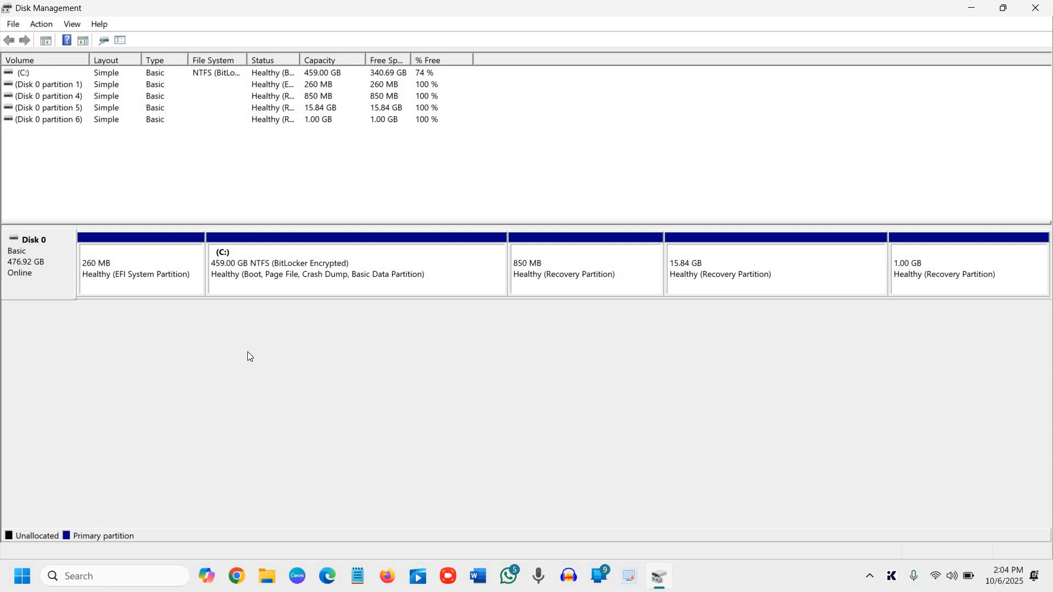
Start shrinking the C: volume on Disk 0
{"action": "left_click", "coordinate": [248, 282]}
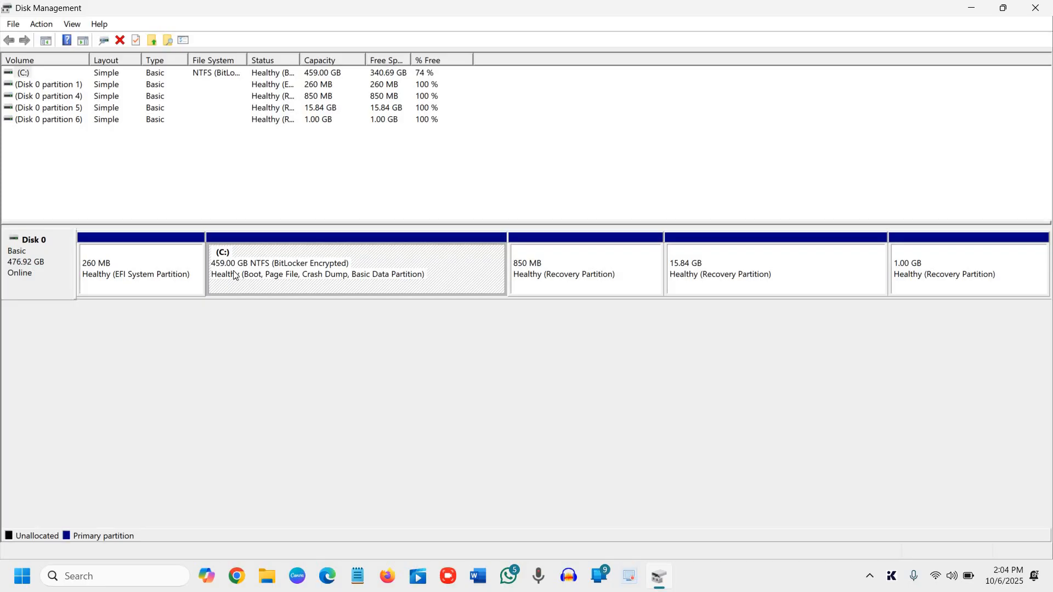
{"action": "right_click", "coordinate": [281, 268]}
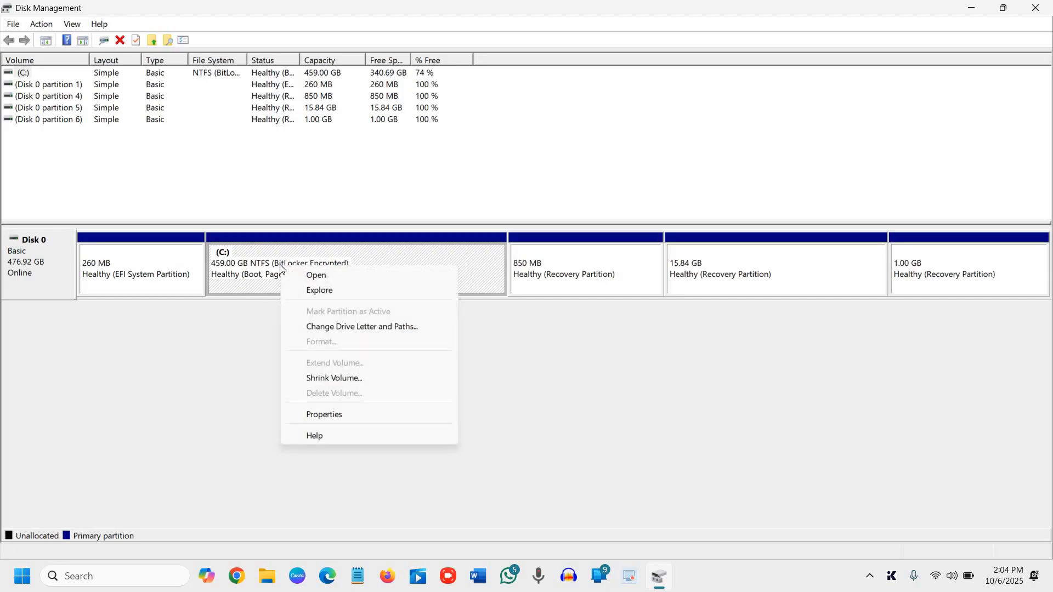
{"action": "left_click", "coordinate": [326, 376]}
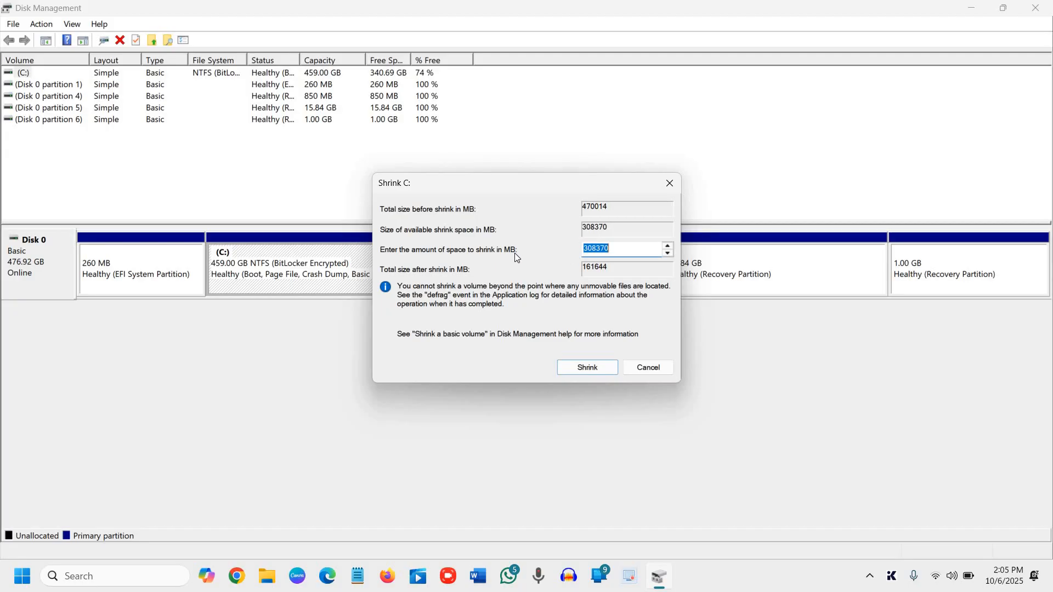
Open Calculator beside the shrink dialog and multiply 50 by 1024 to convert 50 GB to megabytes
{"action": "left_click", "coordinate": [81, 580]}
{"action": "type", "text": "c"}
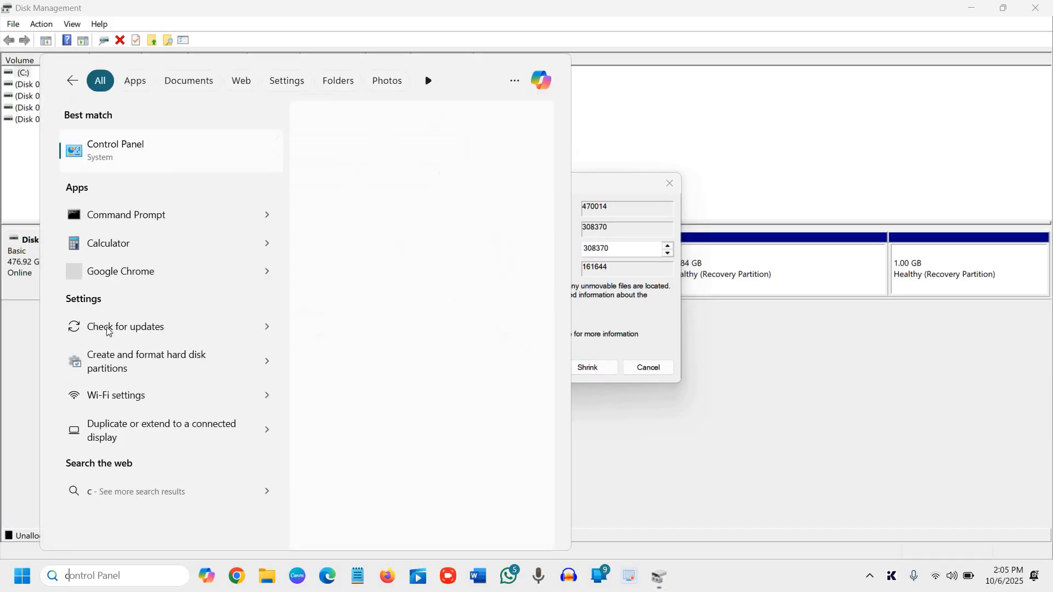
{"action": "left_click", "coordinate": [111, 266]}
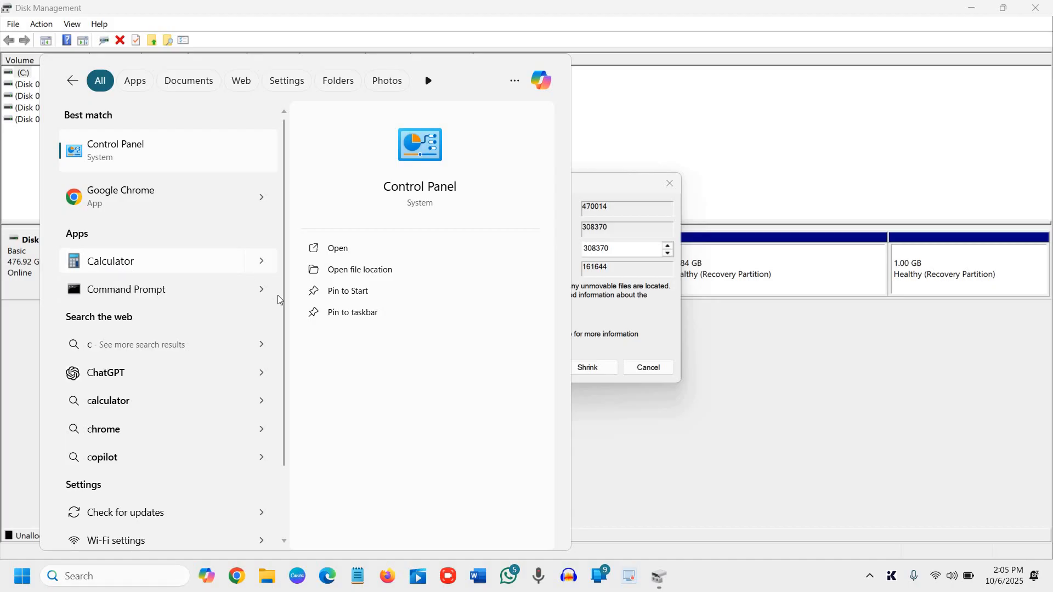
{"action": "left_click_drag", "start_coordinate": [778, 101], "coordinate": [107, 86]}
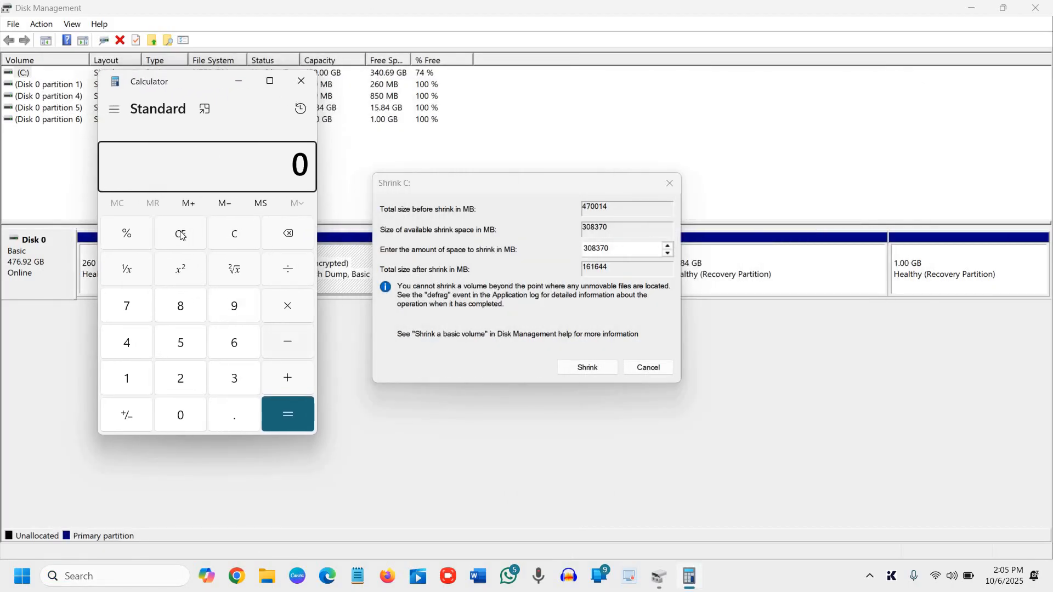
{"action": "left_click", "coordinate": [181, 349]}
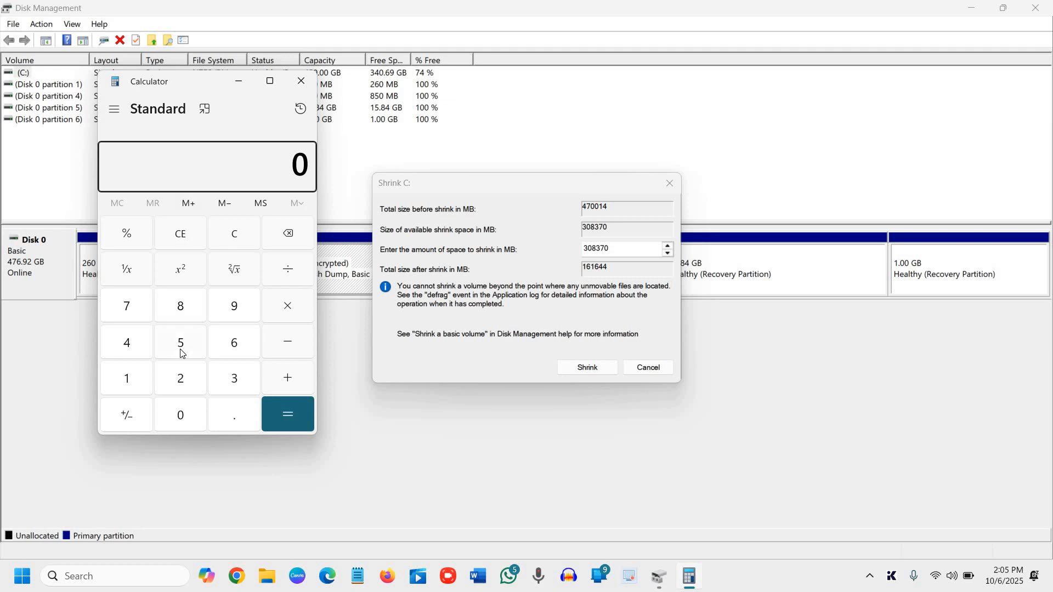
{"action": "left_click", "coordinate": [182, 424]}
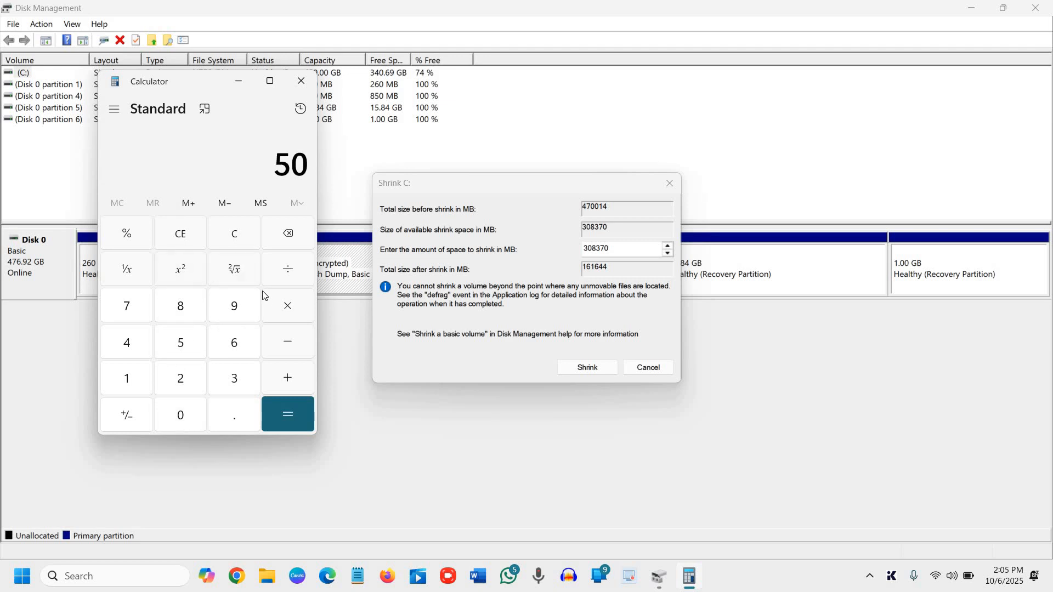
{"action": "left_click", "coordinate": [289, 310]}
{"action": "type", "text": "1,024"}
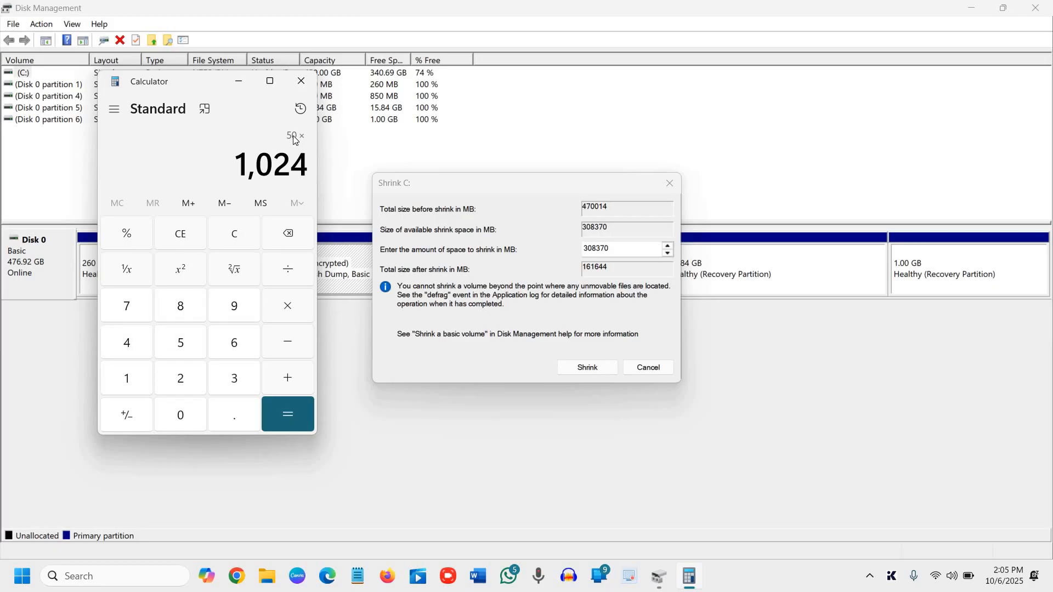
{"action": "left_click", "coordinate": [288, 415]}
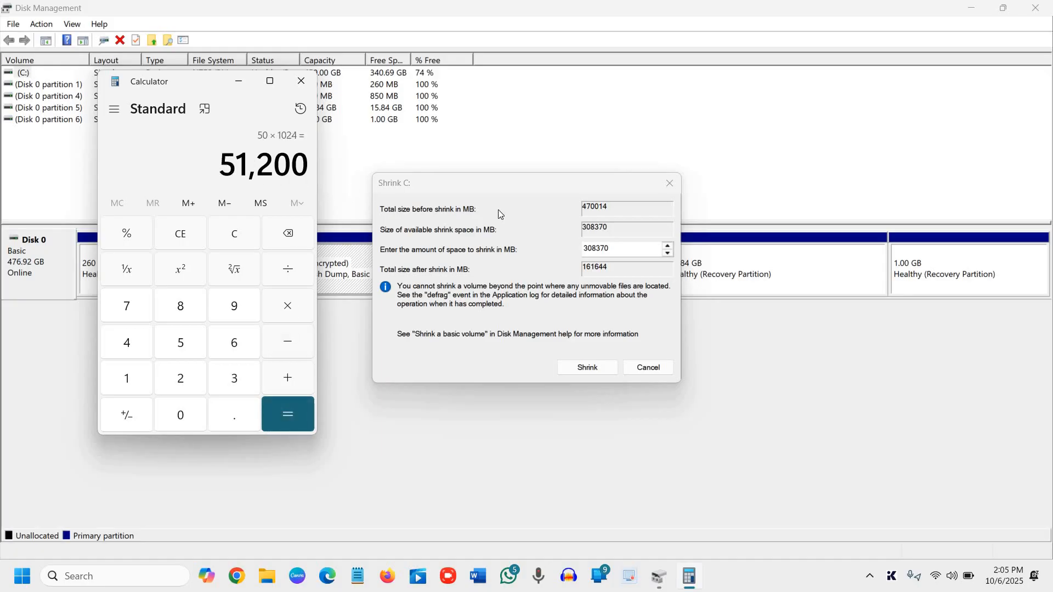
Set the amount of space to shrink to 51200 MB and shrink the C: volume
{"action": "left_click", "coordinate": [517, 252]}
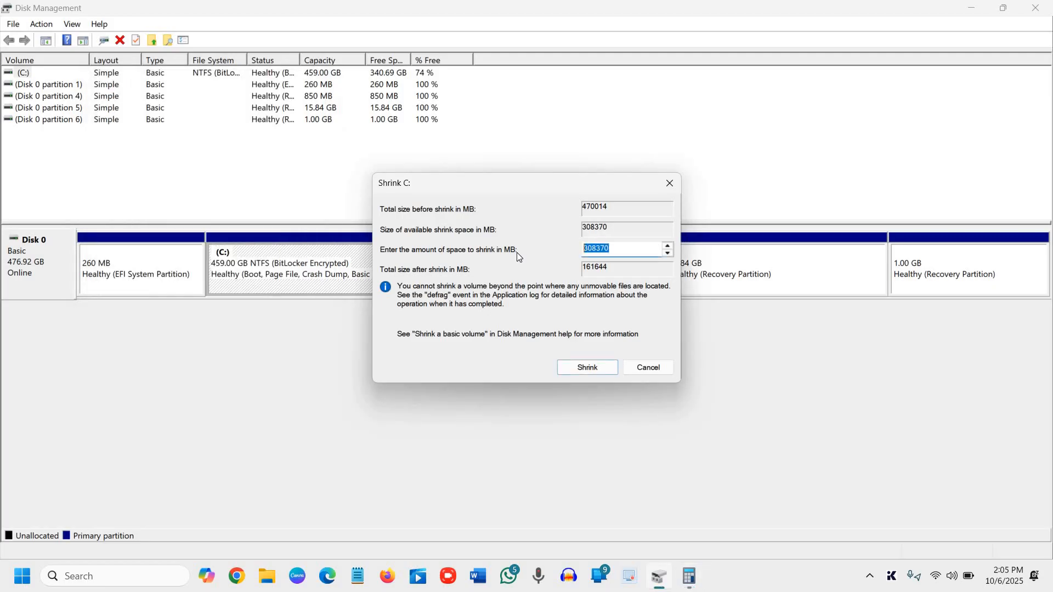
{"action": "type", "text": "51200"}
{"action": "left_click", "coordinate": [584, 367]}
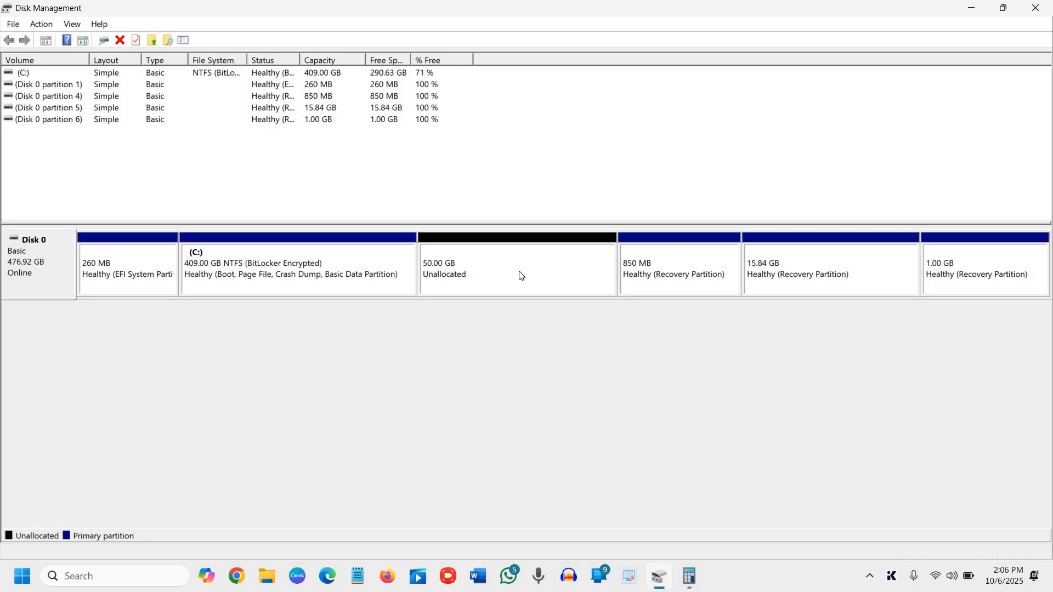
Start a new simple volume on the unallocated space of Disk 0, using the full size of 51200 MB
{"action": "left_click", "coordinate": [476, 277]}
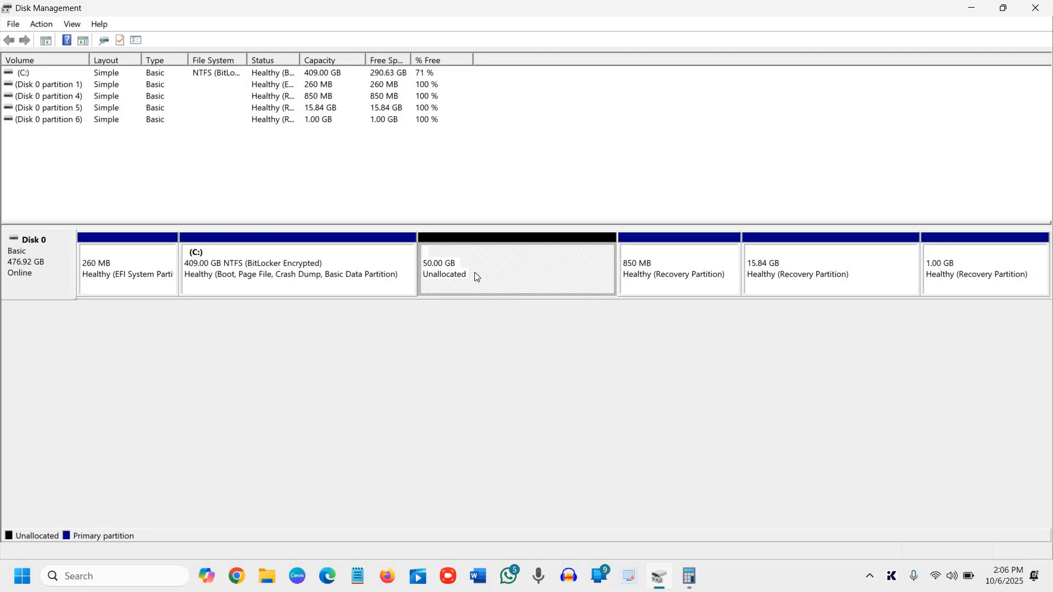
{"action": "right_click", "coordinate": [477, 277]}
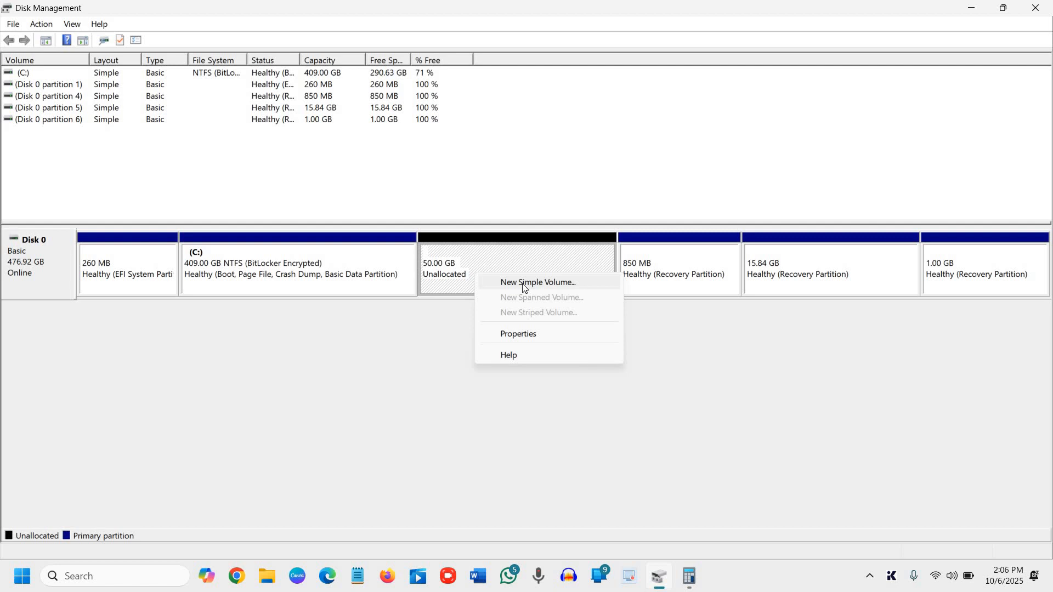
{"action": "left_click", "coordinate": [524, 283]}
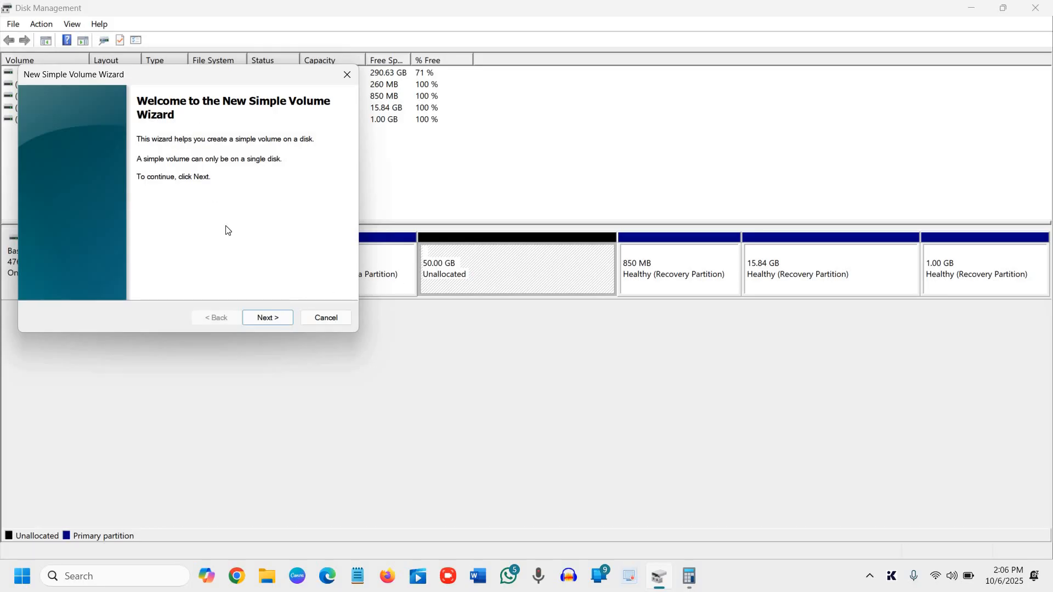
{"action": "left_click", "coordinate": [273, 318]}
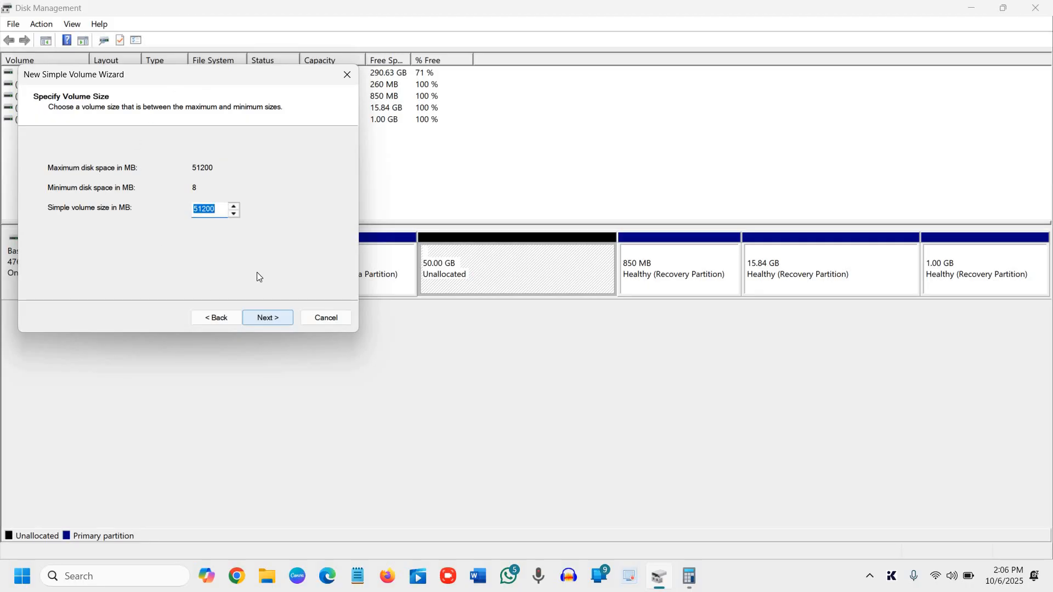
{"action": "left_click", "coordinate": [281, 322]}
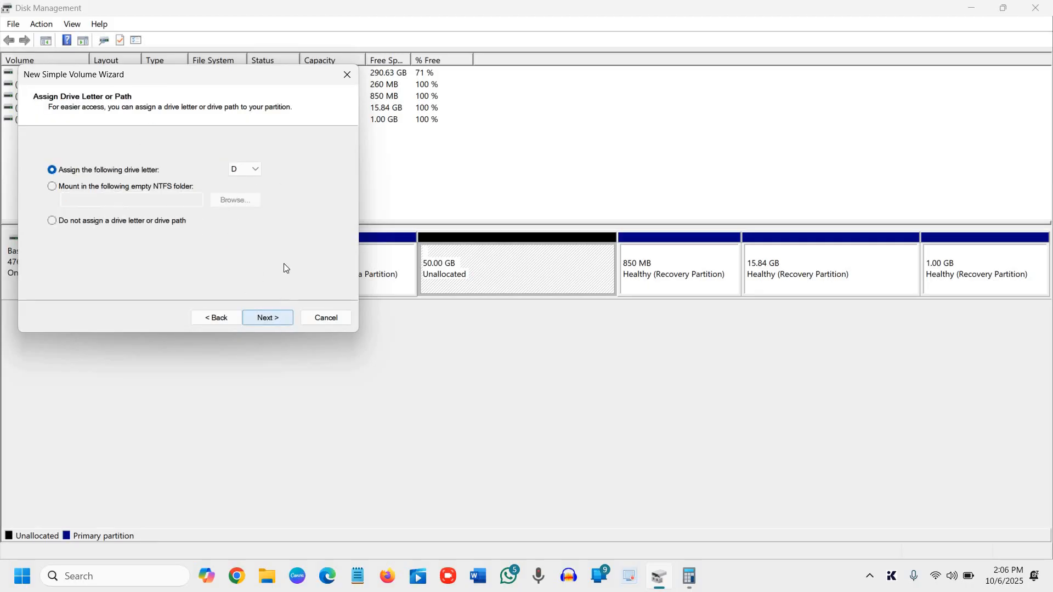
Review the available drive letters and assign letter D to the new volume
{"action": "left_click", "coordinate": [246, 170]}
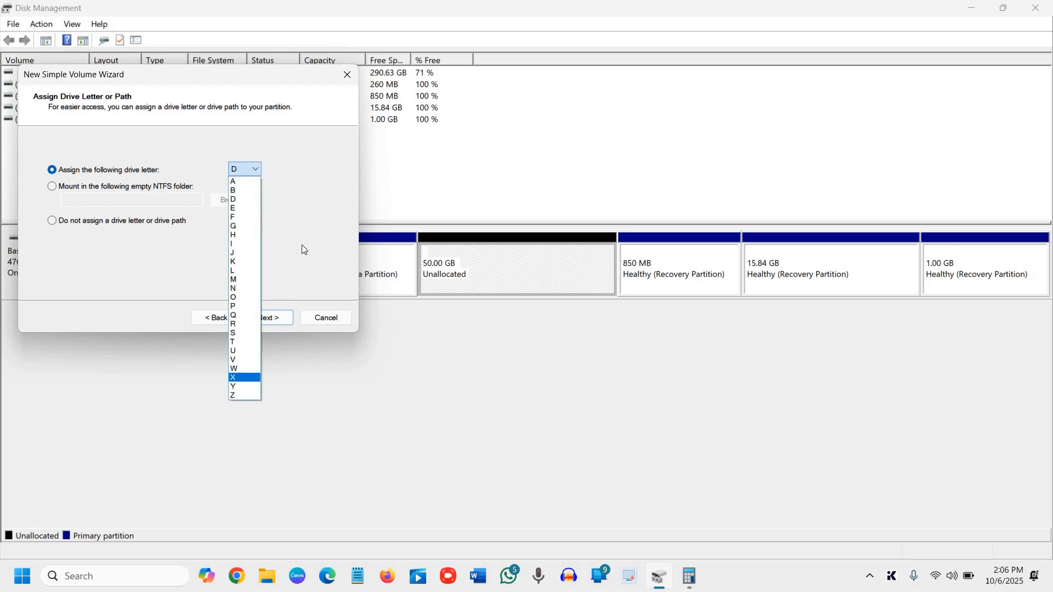
{"action": "left_click", "coordinate": [248, 171]}
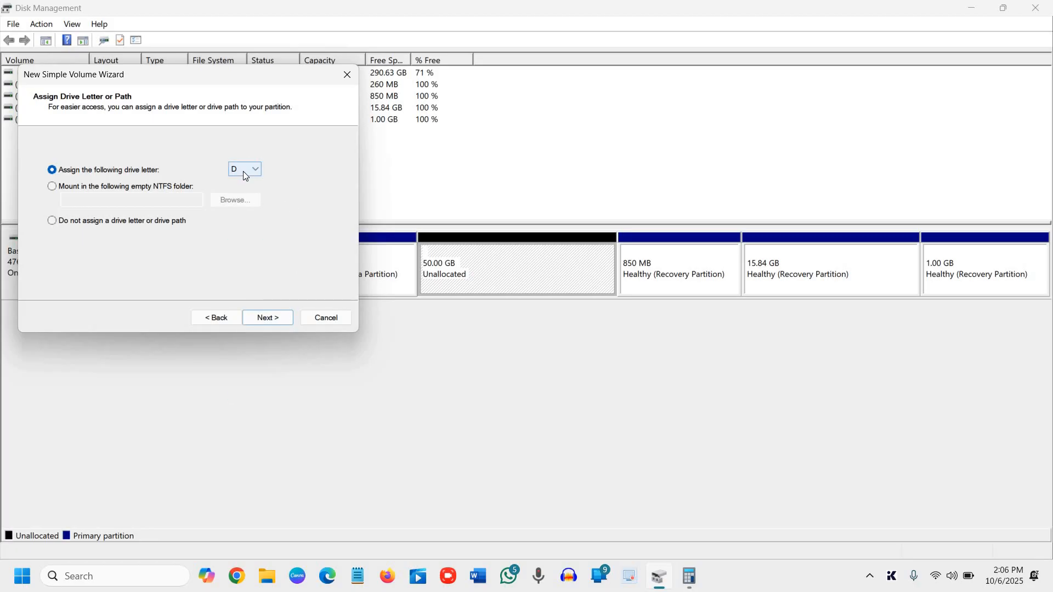
{"action": "left_click", "coordinate": [243, 172]}
{"action": "left_click", "coordinate": [276, 295]}
{"action": "left_click", "coordinate": [267, 317]}
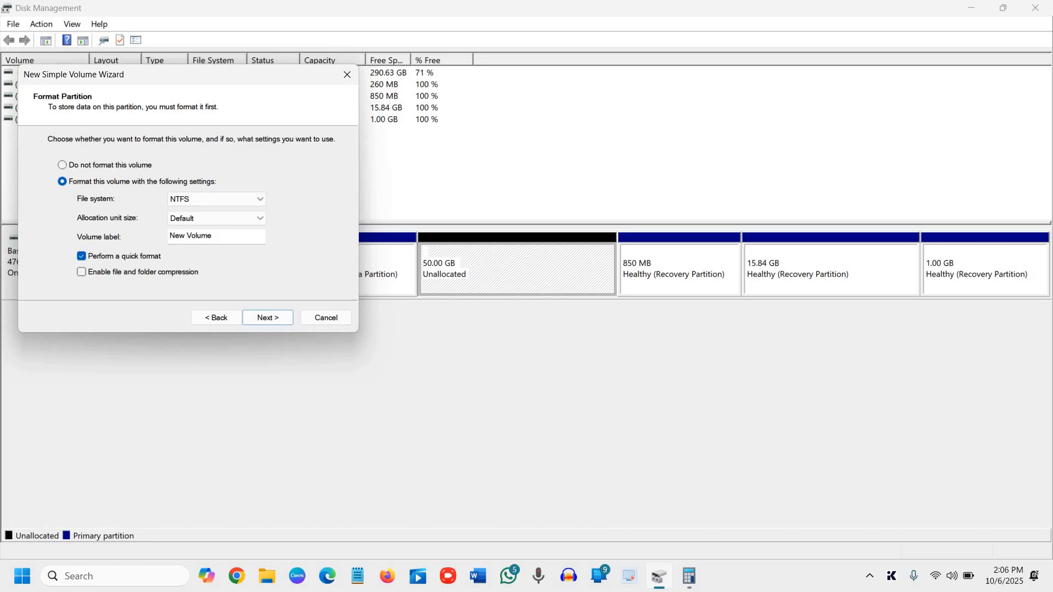
Quick-format the volume as NTFS with default allocation unit size and the label New Volume, and finish the wizard
{"action": "key", "text": "alt"}
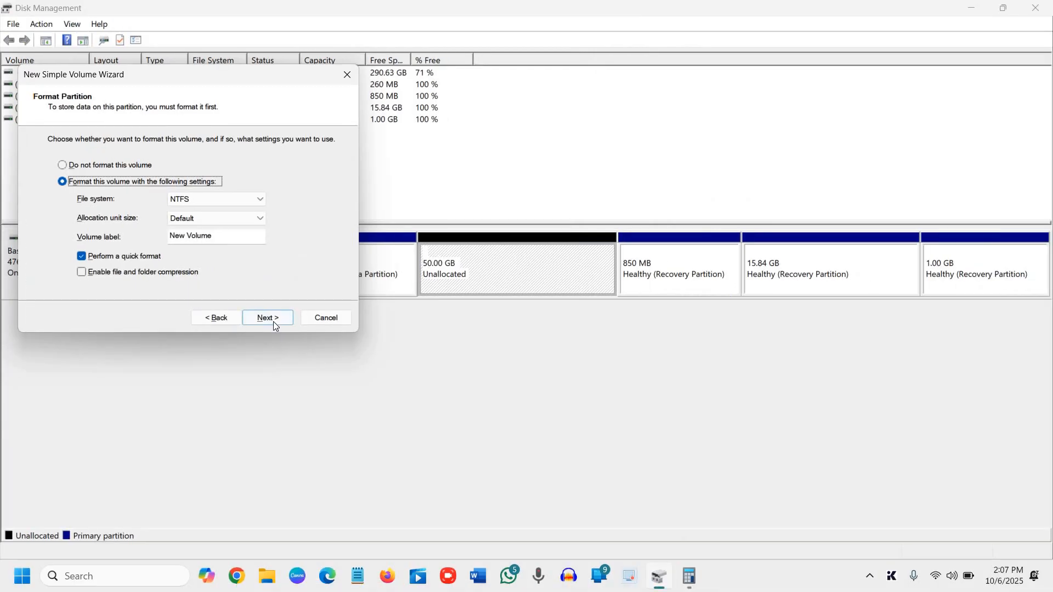
{"action": "left_click", "coordinate": [514, 409]}
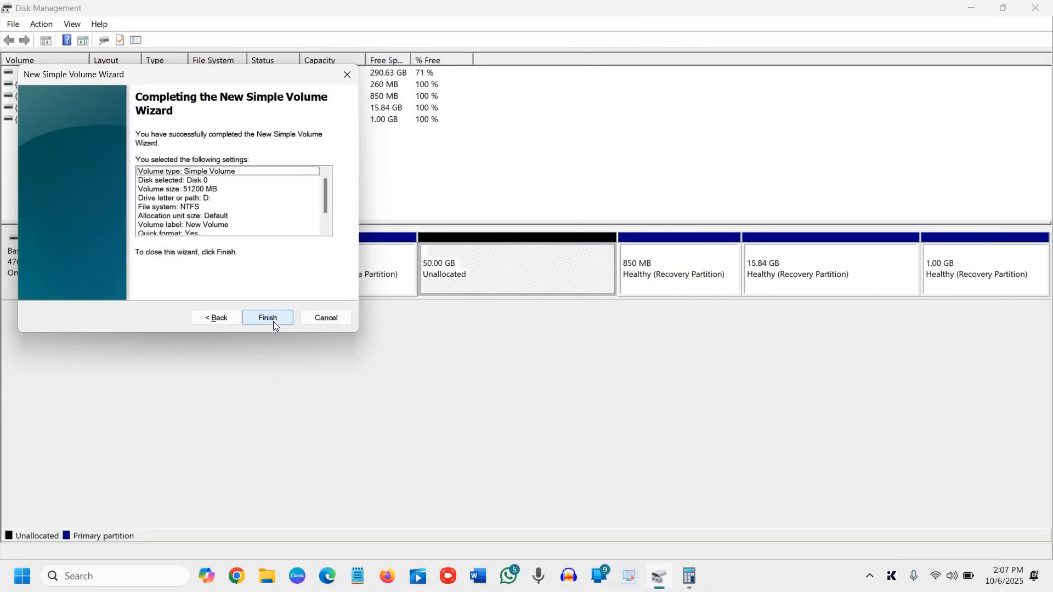
{"action": "left_click", "coordinate": [268, 318]}
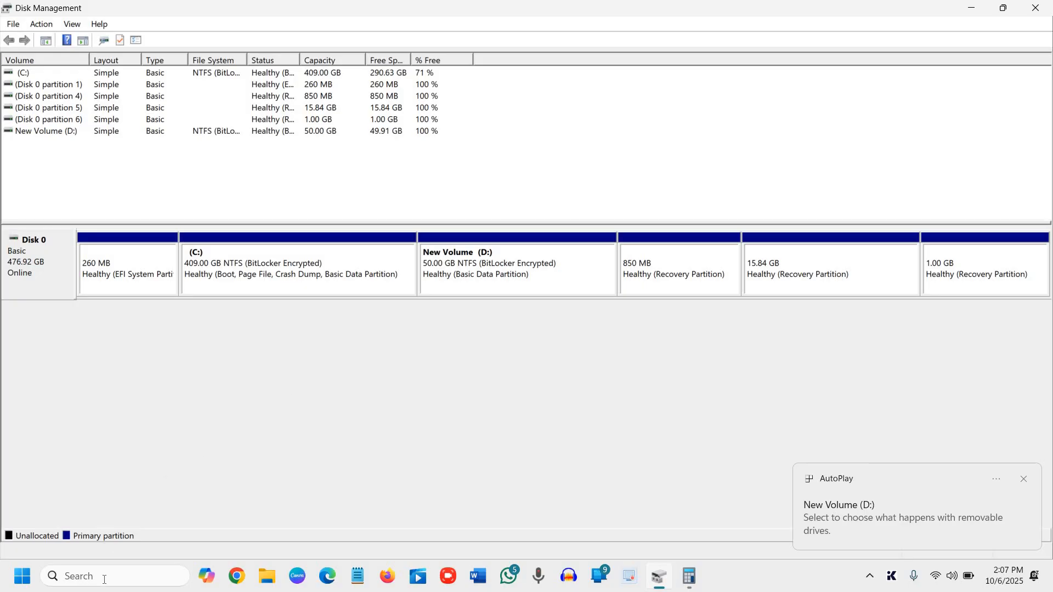
Close Disk Management and Calculator
{"action": "left_click", "coordinate": [1042, 10]}
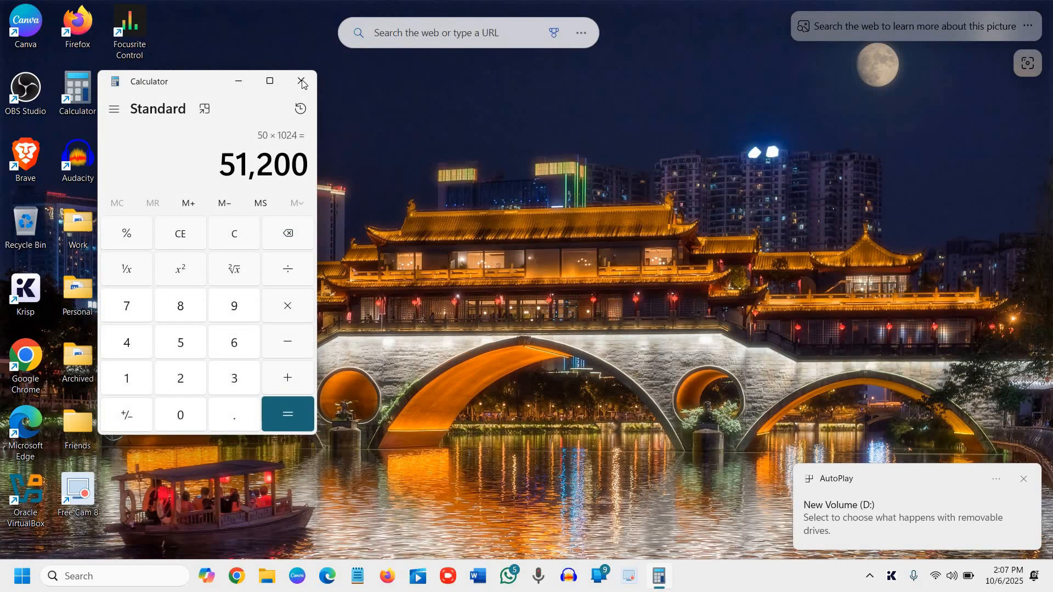
{"action": "left_click", "coordinate": [301, 82]}
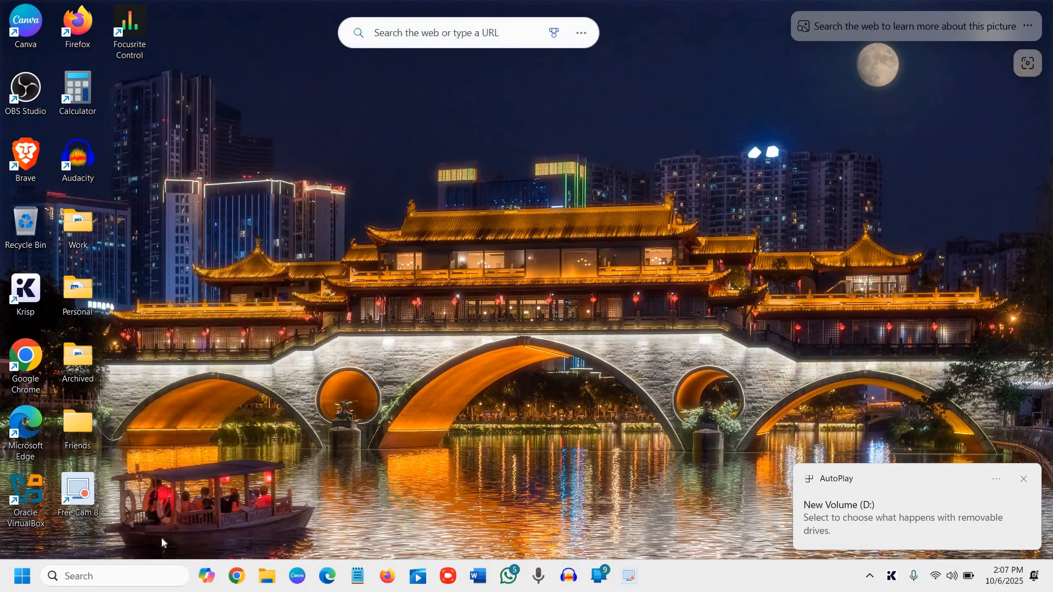
Check the New Volume (D:) drive under This PC in a maximized File Explorer window, and close the window
{"action": "left_click", "coordinate": [116, 581]}
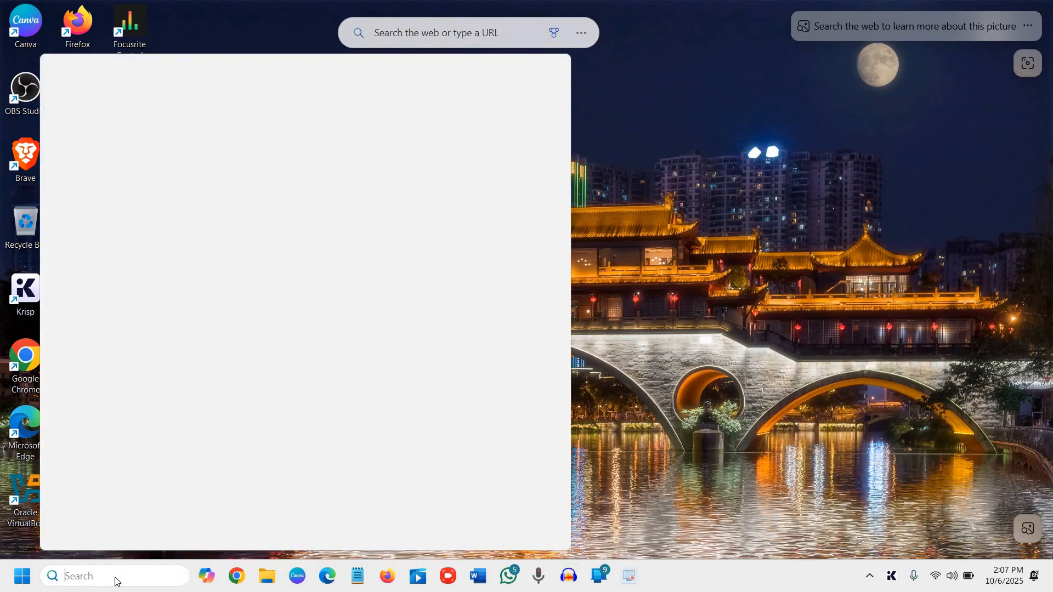
{"action": "type", "text": "file Explorer"}
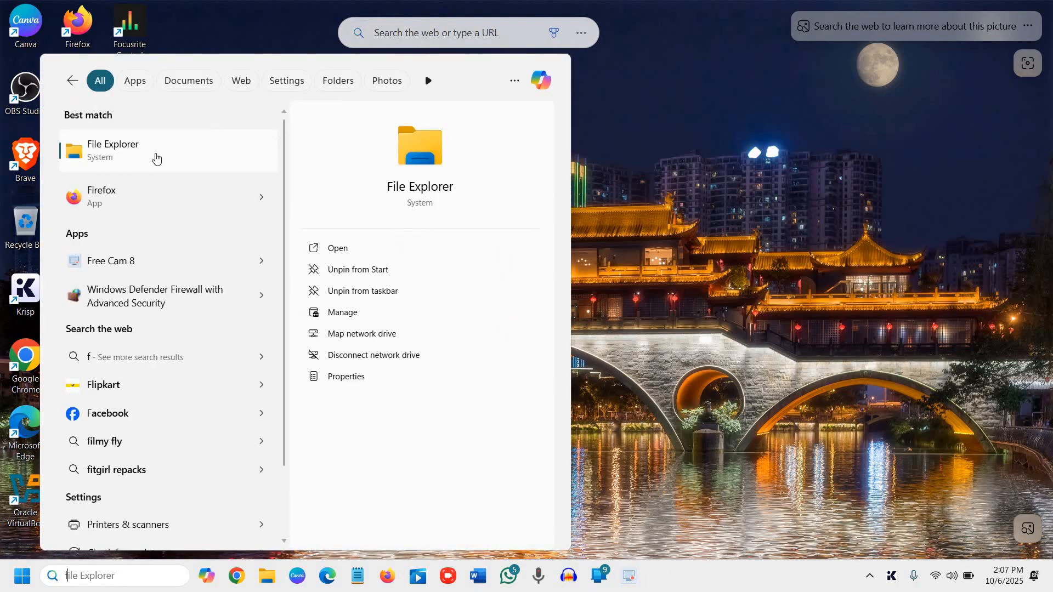
{"action": "left_click", "coordinate": [136, 160]}
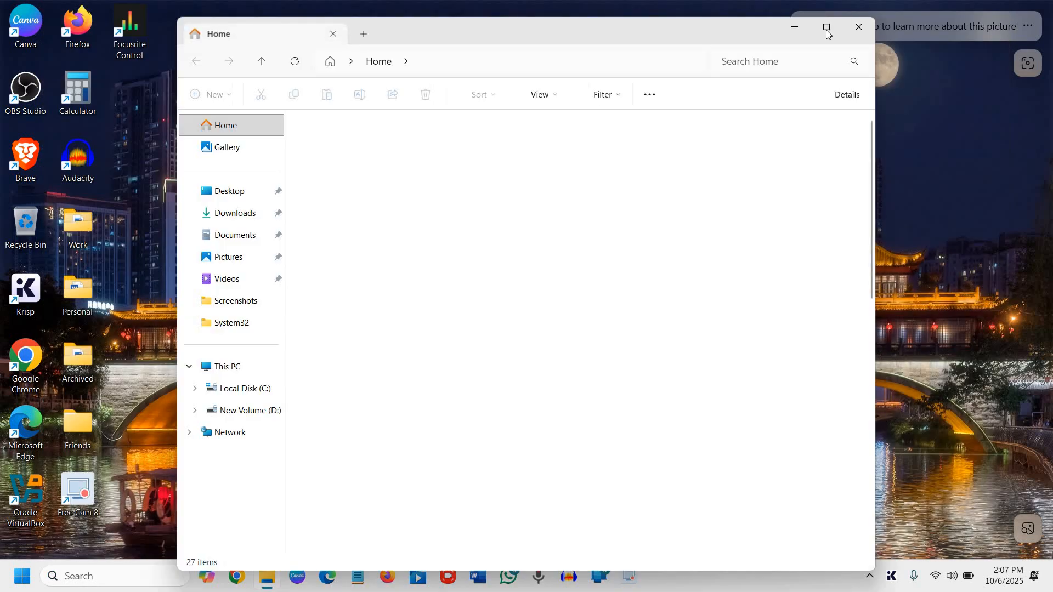
{"action": "left_click", "coordinate": [825, 25]}
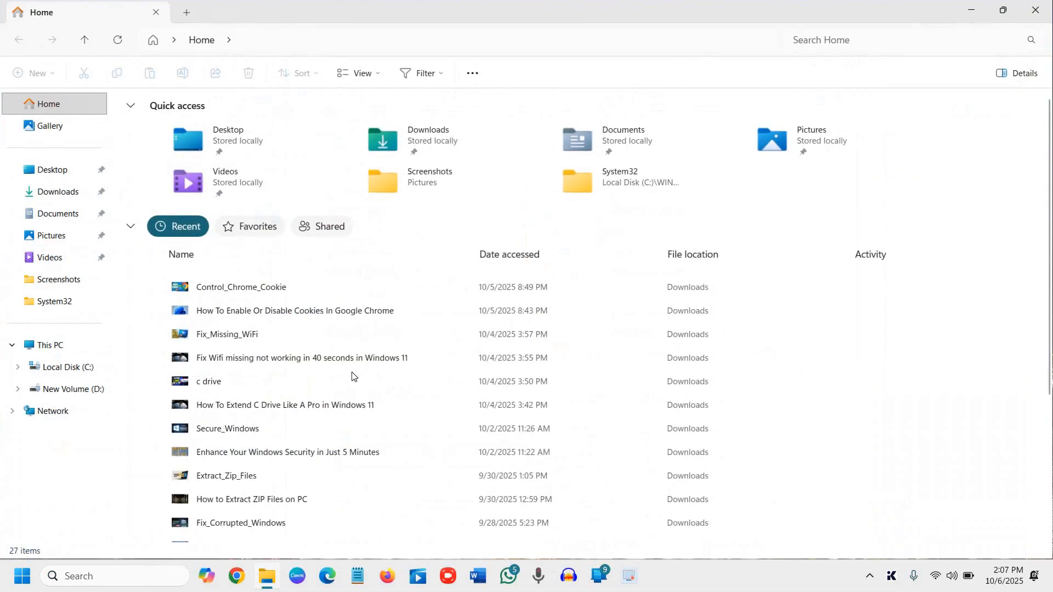
{"action": "left_click", "coordinate": [47, 348]}
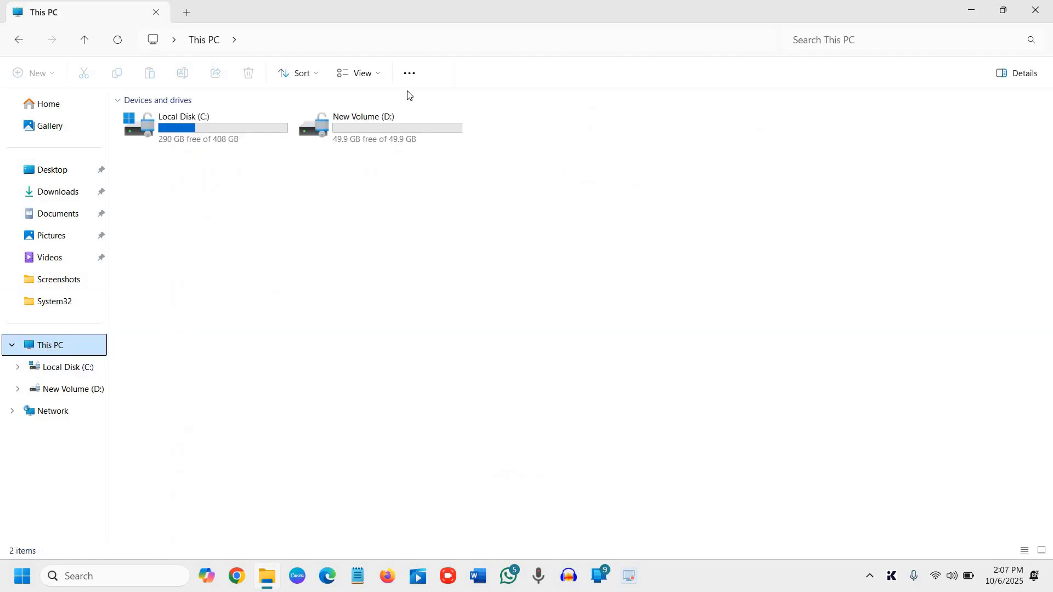
{"action": "left_click", "coordinate": [378, 142]}
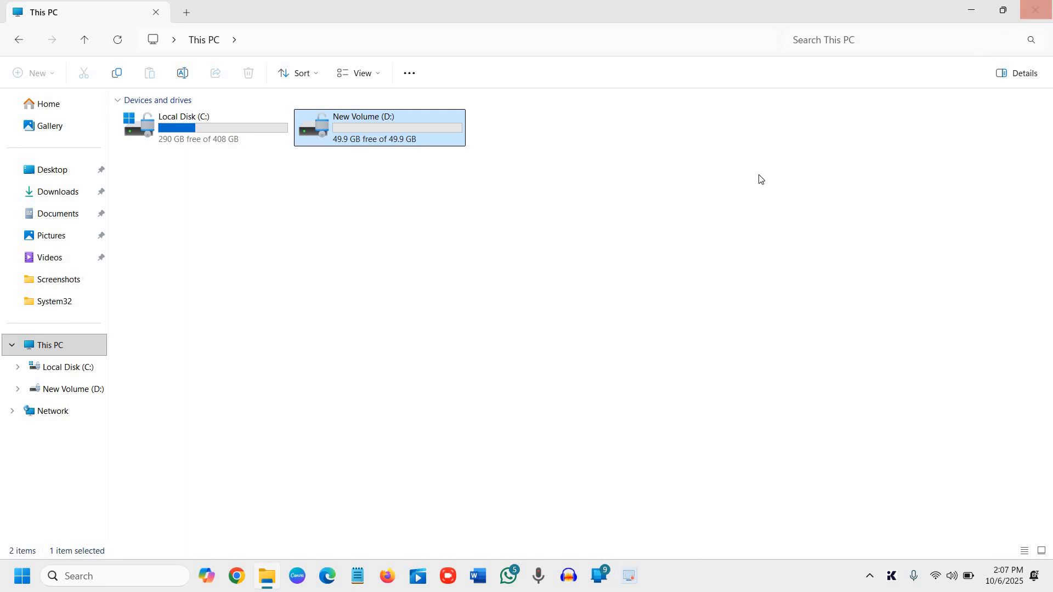
{"action": "key", "text": "alt+F4"}
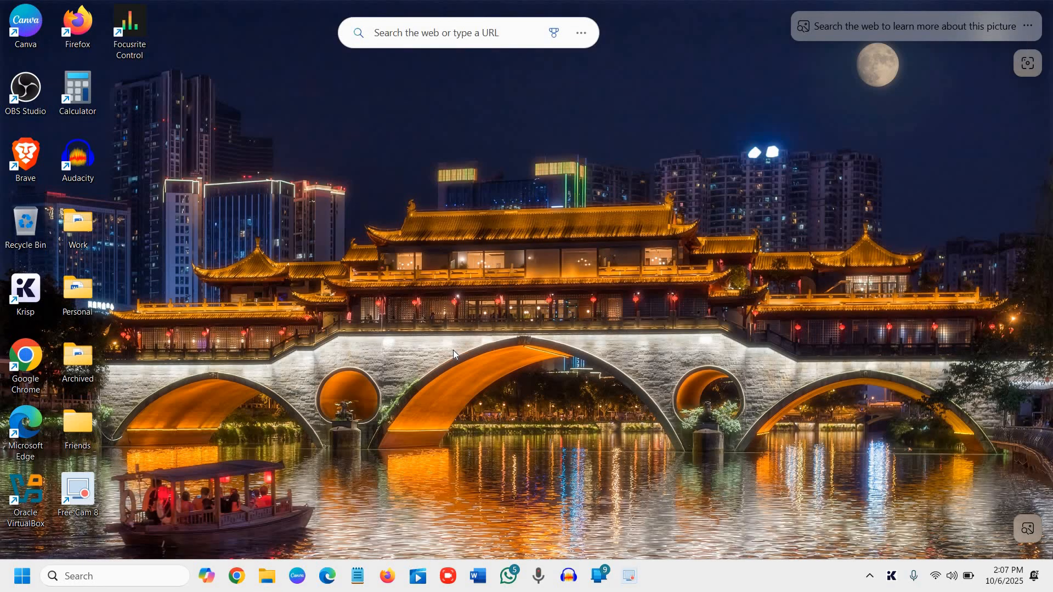